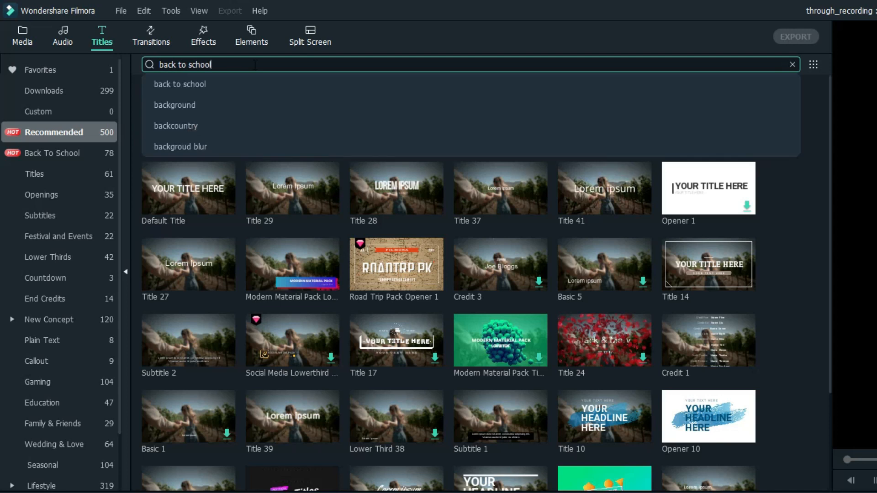
# - Add the purple Wondershare Back To School opener with the computer monitor to the first video track and extend it to 00:00:11:16
pyautogui.scroll(-15, 447, 338)
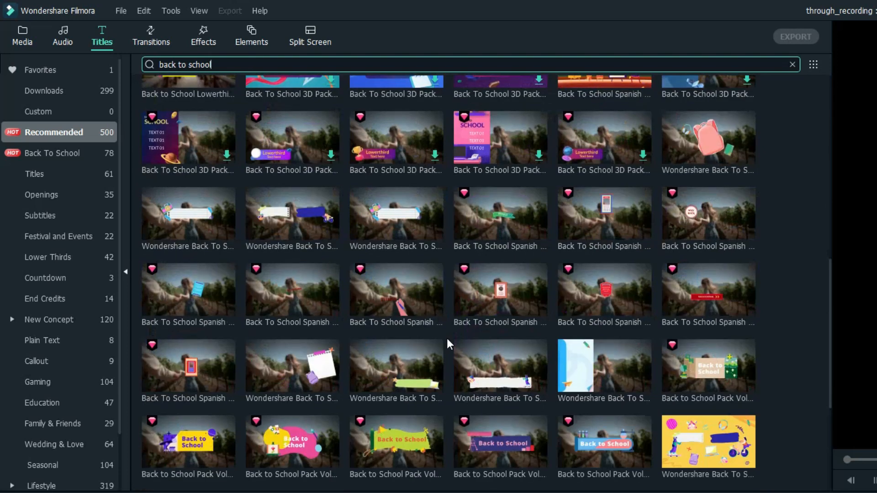
pyautogui.moveTo(607, 283)
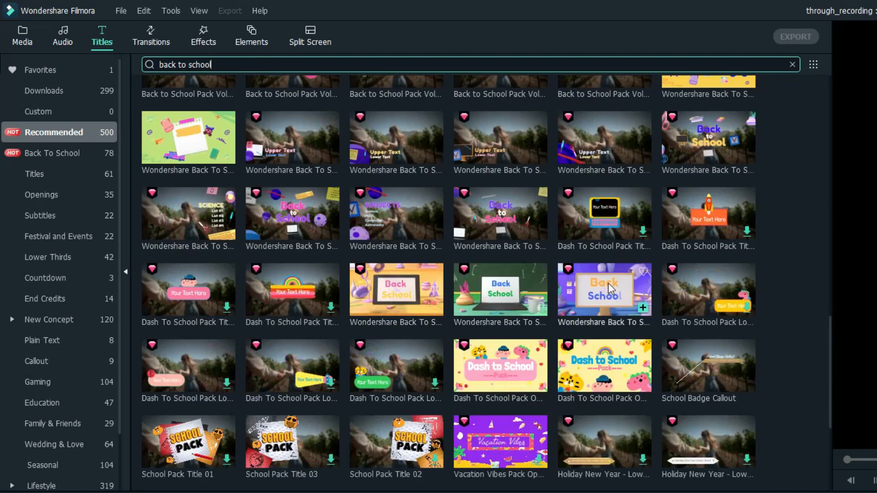
pyautogui.moveTo(607, 283); pyautogui.dragTo(24, 394)
pyautogui.click(209, 114)
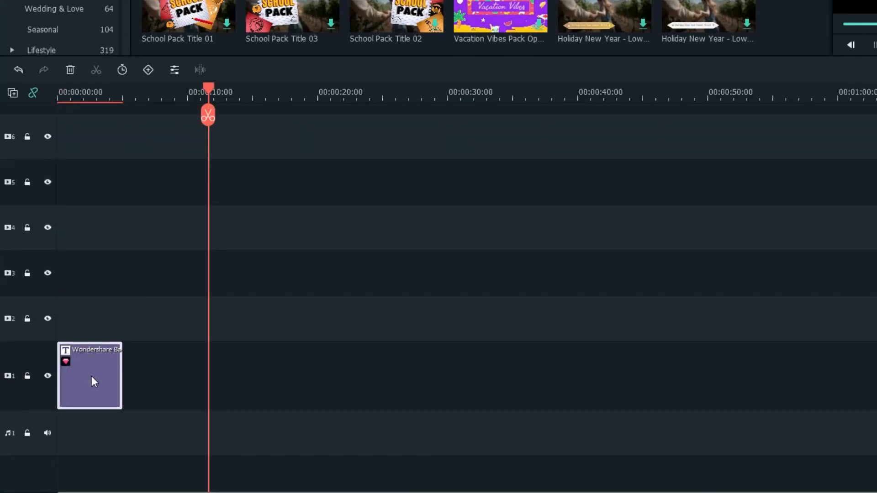
pyautogui.moveTo(122, 365); pyautogui.dragTo(206, 372)
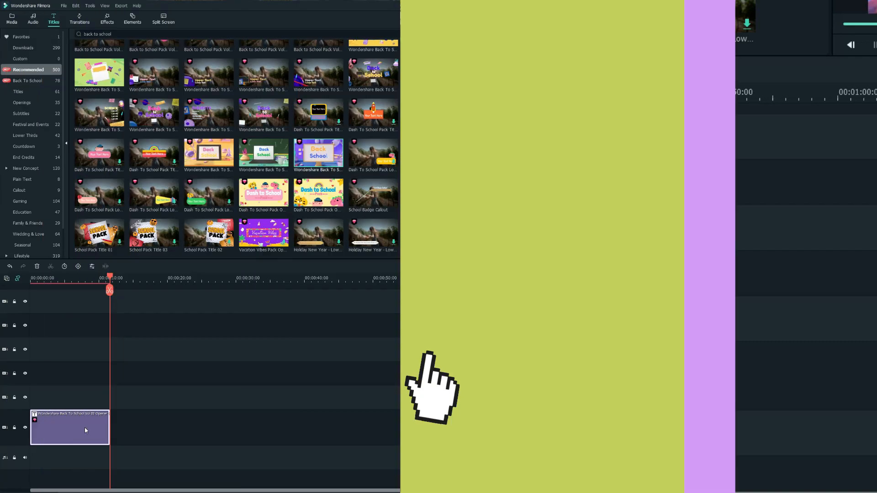
# - Delete the School, to and Back text layers from the opener title in advanced text editing and apply the change
pyautogui.doubleClick(161, 381)
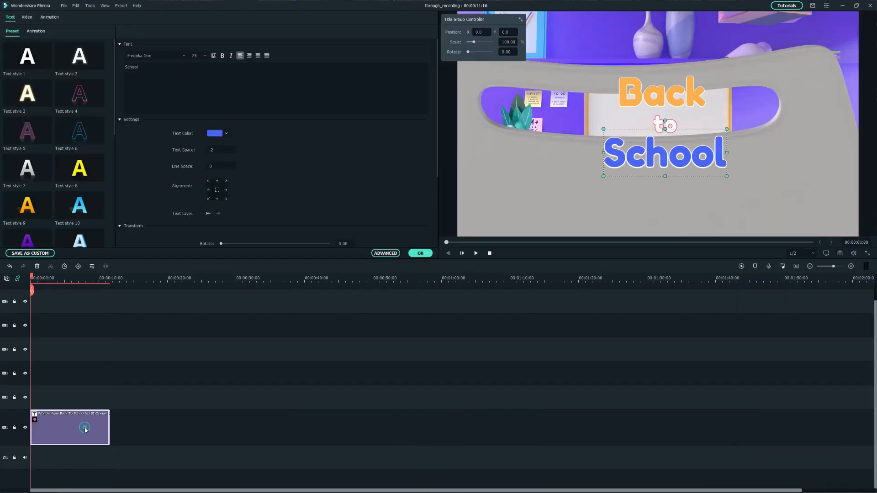
pyautogui.click(385, 254)
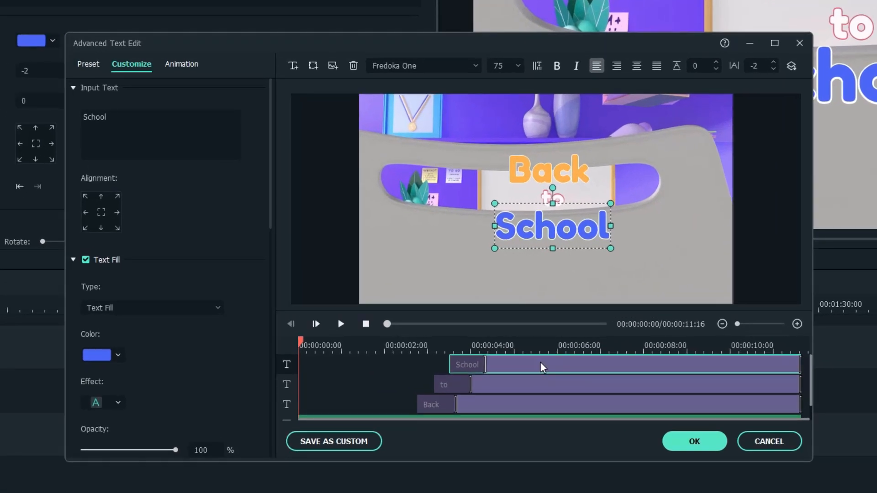
pyautogui.keyDown('ctrl'); pyautogui.click(543, 385); pyautogui.keyUp('ctrl')
pyautogui.keyDown('ctrl'); pyautogui.click(544, 398); pyautogui.keyUp('ctrl')
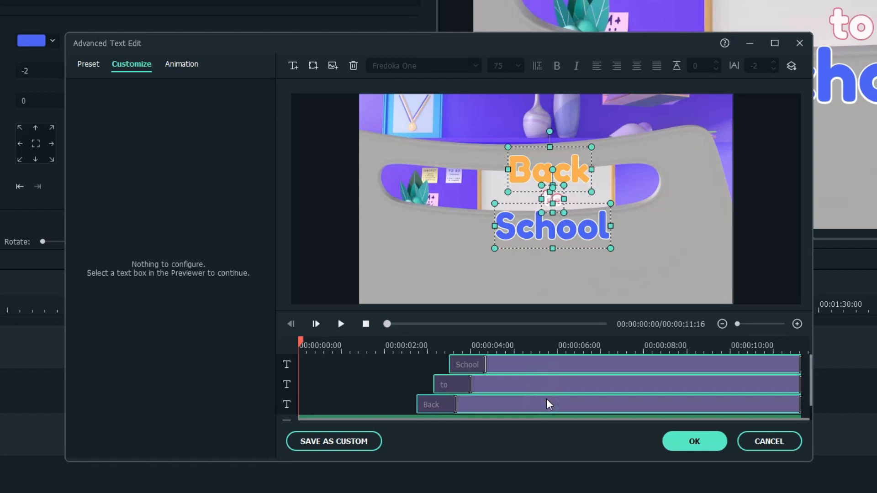
pyautogui.press('Delete')
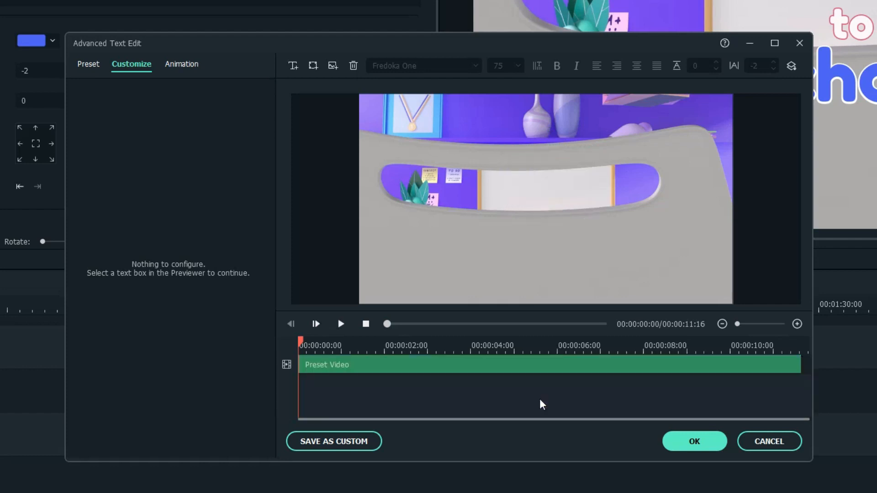
pyautogui.click(689, 442)
pyautogui.click(406, 260)
# - Export the text-free opener as a background video
pyautogui.click(414, 14)
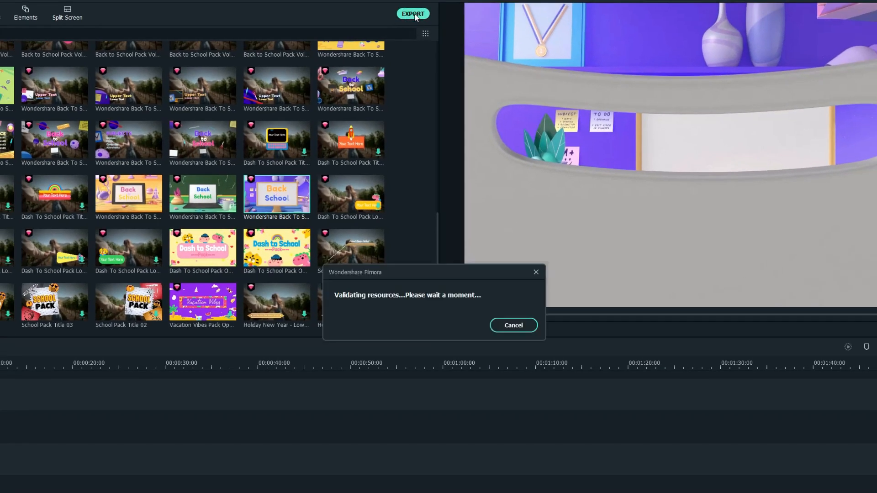
pyautogui.click(588, 433)
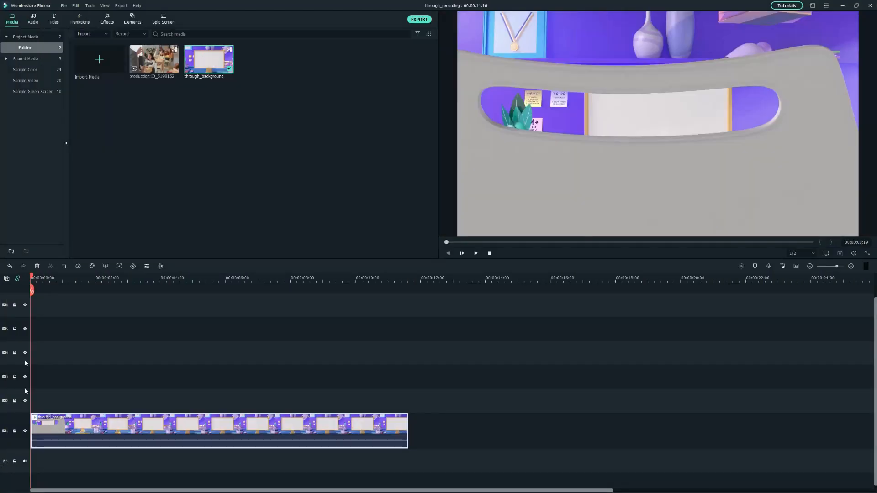
# - Split the through_background clip at 00:00:00:19, delete its first part, and move the rest to the timeline start
pyautogui.moveTo(31, 277); pyautogui.dragTo(55, 280)
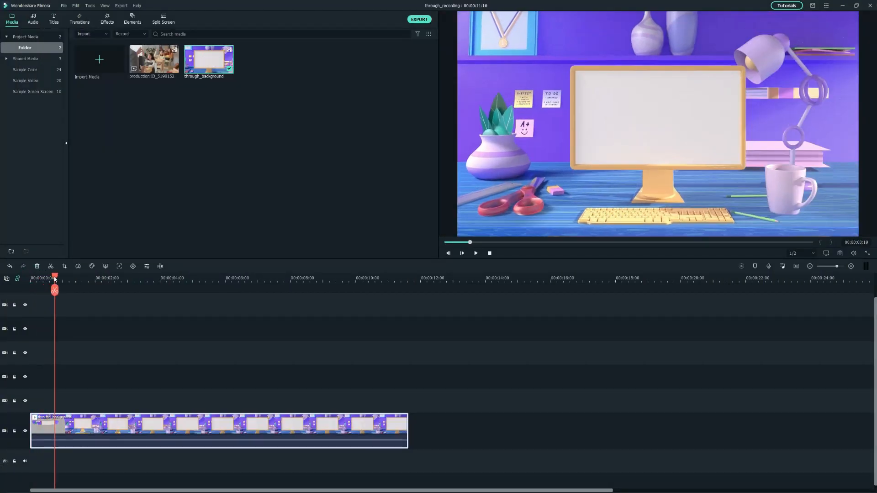
pyautogui.click(55, 291)
pyautogui.click(40, 429)
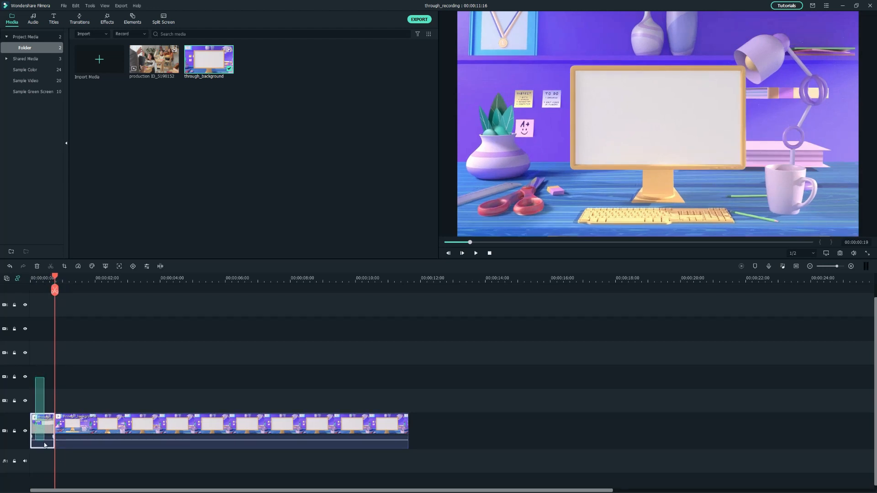
pyautogui.press('Delete')
pyautogui.moveTo(108, 428); pyautogui.dragTo(73, 427)
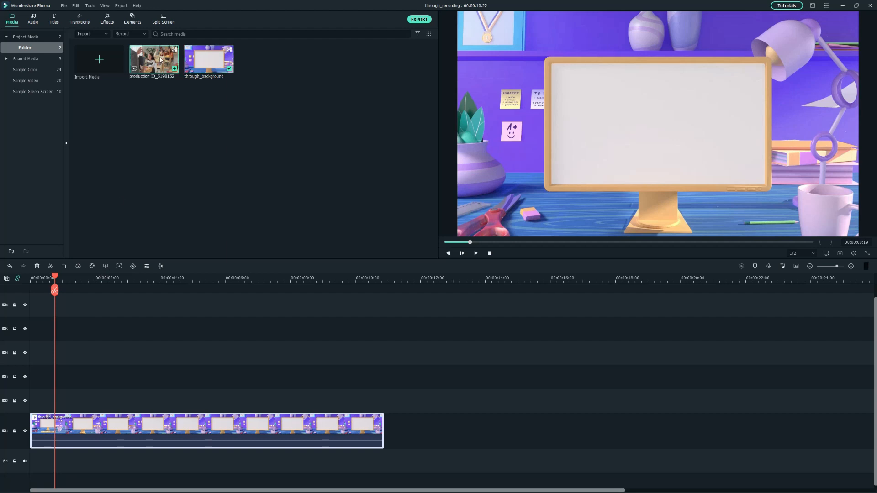
# - Place the classroom video production ID_5198152 on the track above the background from the start, and open its custom animation settings
pyautogui.moveTo(175, 274); pyautogui.dragTo(27, 414)
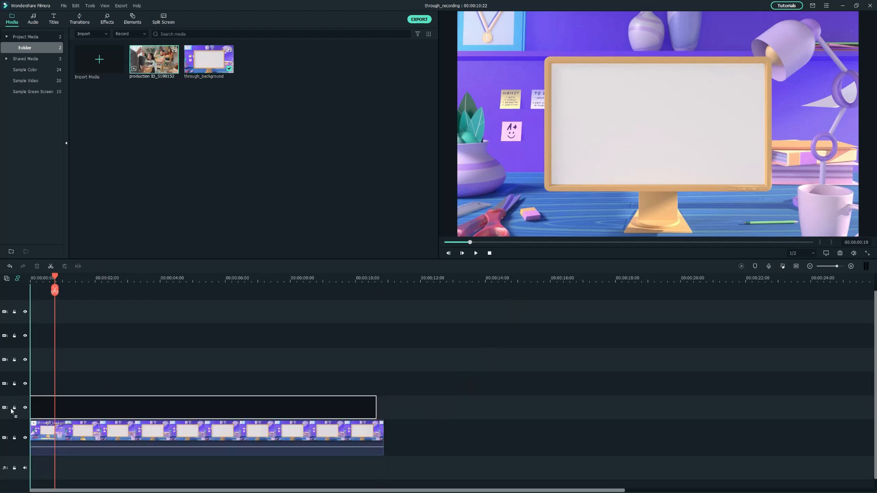
pyautogui.moveTo(53, 280); pyautogui.dragTo(29, 279)
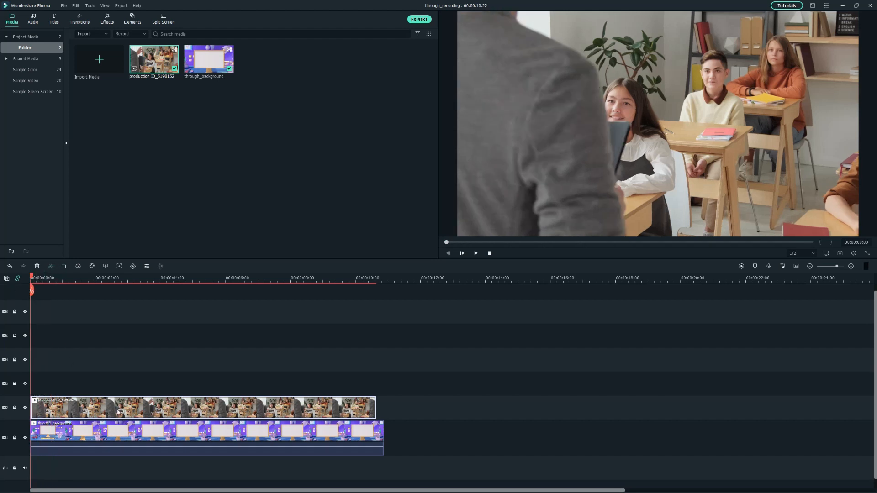
pyautogui.doubleClick(118, 411)
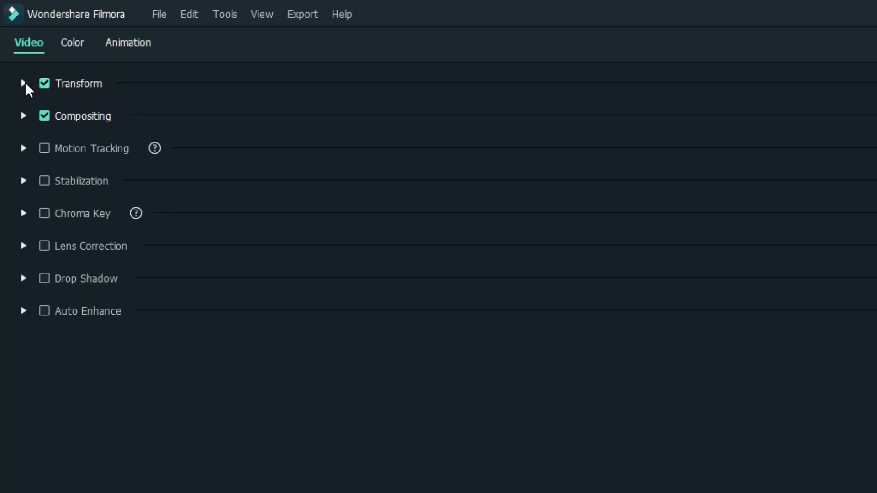
pyautogui.click(114, 46)
pyautogui.click(94, 82)
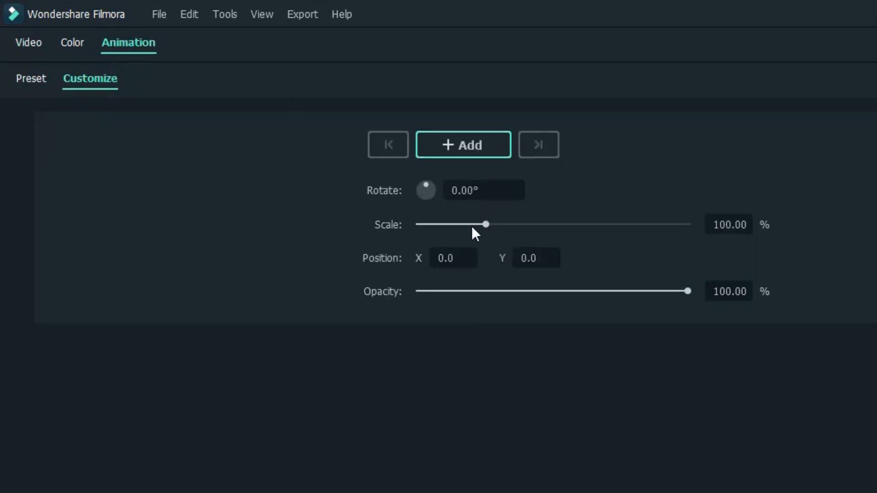
# - Keyframe the classroom clip at the timeline start, scaling it down and positioning it to fit inside the monitor screen
pyautogui.click(485, 225)
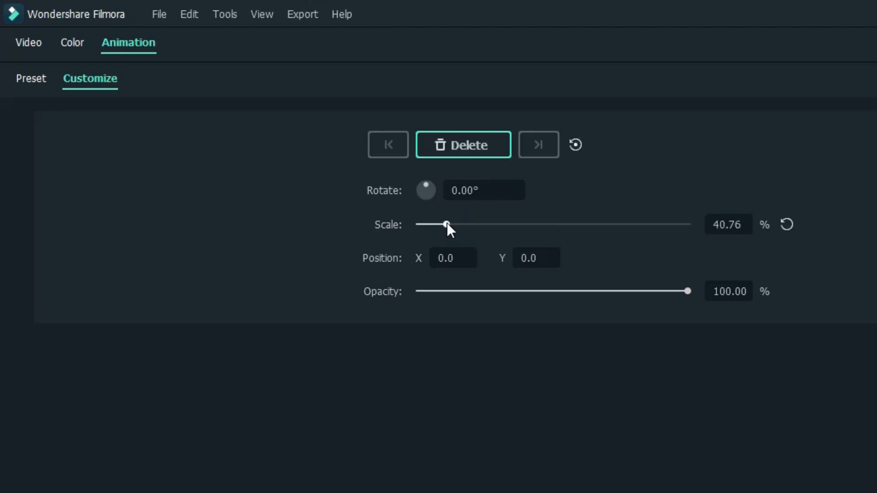
pyautogui.moveTo(446, 224); pyautogui.dragTo(450, 224)
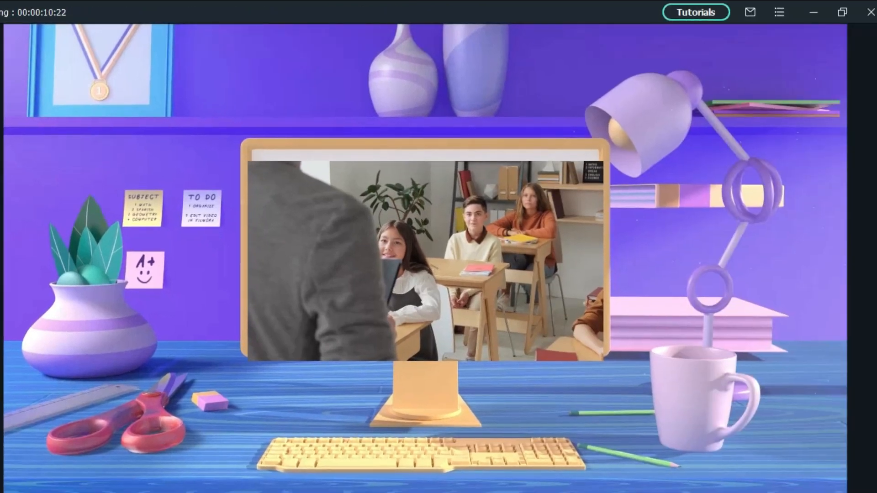
pyautogui.moveTo(1, 224); pyautogui.dragTo(0, 224)
pyautogui.moveTo(0, 255); pyautogui.dragTo(1, 256)
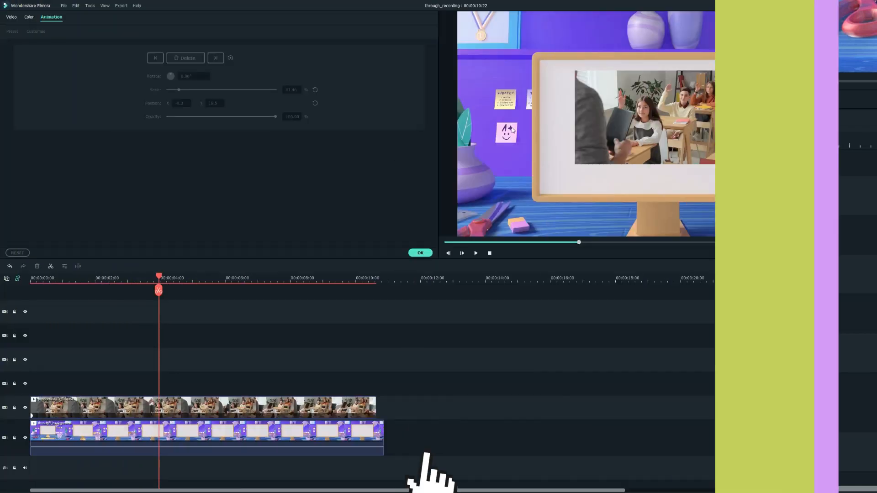
# - Add a keyframe at 00:00:03:24 with the classroom clip's scale at 59% and nudge the clip to fit the monitor
pyautogui.moveTo(290, 90); pyautogui.dragTo(296, 87)
pyautogui.write('59')
pyautogui.press('Return')
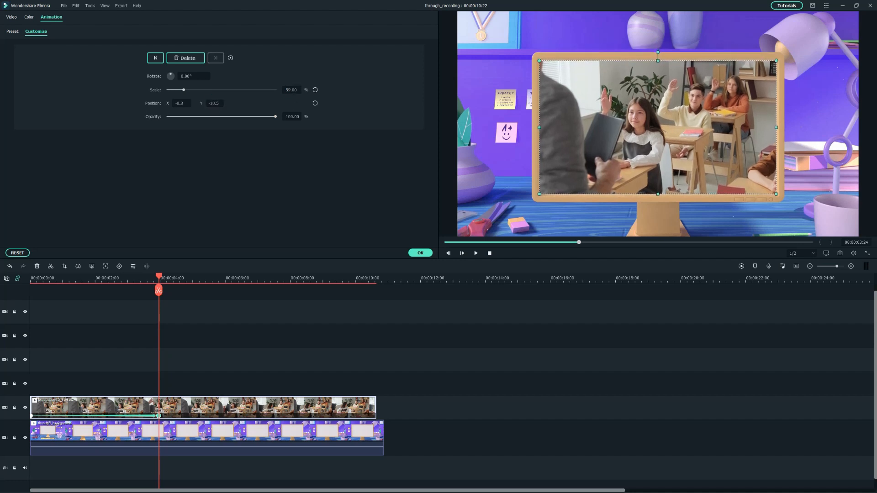
pyautogui.moveTo(657, 61); pyautogui.dragTo(658, 58)
pyautogui.click(589, 337)
# - Add a keyframe at 00:00:01:23 with the classroom clip scaled to 56.5% and aligned to the monitor screen
pyautogui.moveTo(158, 292); pyautogui.dragTo(95, 292)
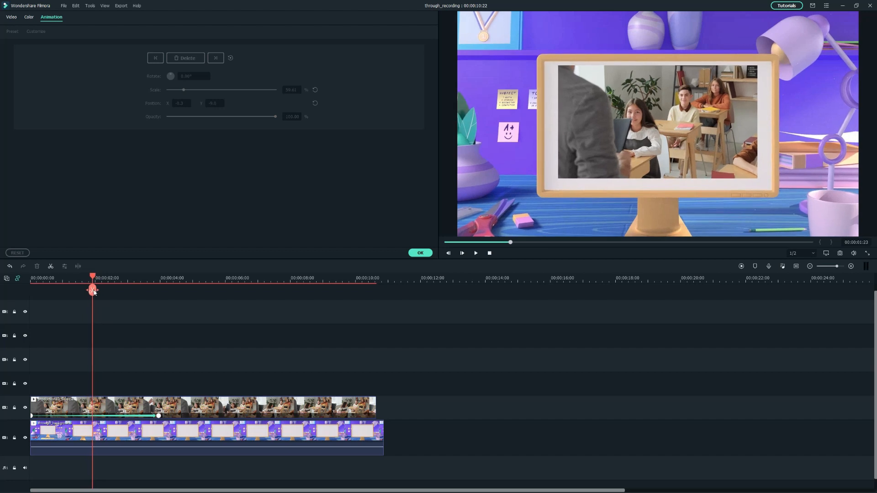
pyautogui.click(105, 407)
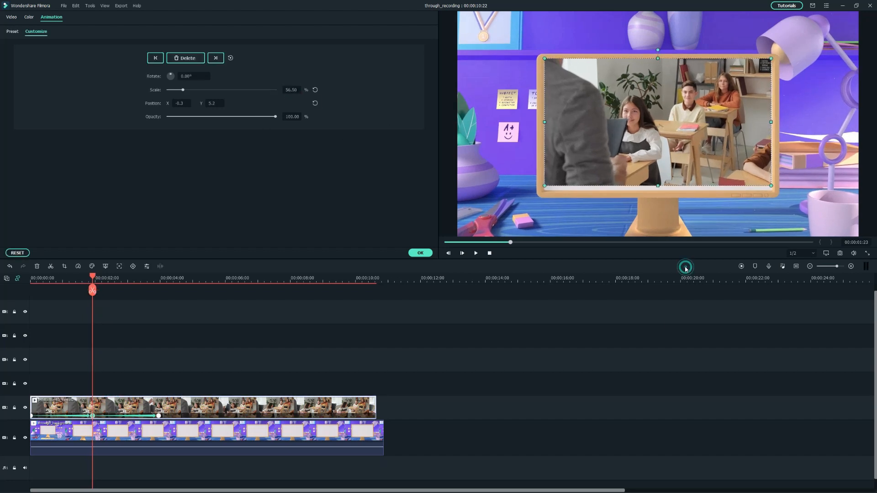
# - Add a keyframe at 00:00:00:12 with the classroom clip scaled to 50% and shifted to match the monitor screen
pyautogui.click(53, 287)
pyautogui.moveTo(53, 288); pyautogui.dragTo(46, 289)
pyautogui.click(349, 407)
pyautogui.click(75, 406)
pyautogui.doubleClick(291, 90)
pyautogui.write('49.5')
pyautogui.moveTo(627, 165); pyautogui.dragTo(628, 163)
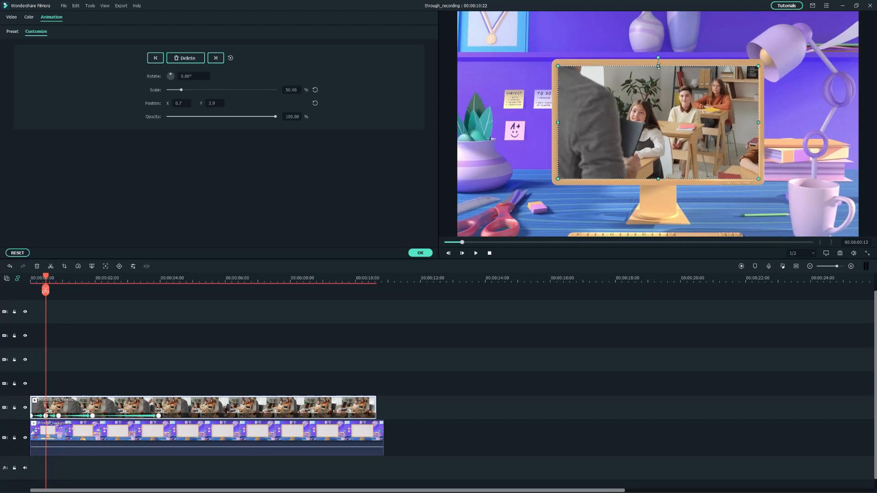
# - Enlarge the preview area and add a keyframe at 00:00:00:06 with the classroom clip scaled to 46% and aligned to the monitor
pyautogui.moveTo(45, 288); pyautogui.dragTo(38, 289)
pyautogui.click(185, 58)
pyautogui.moveTo(529, 259); pyautogui.dragTo(529, 320)
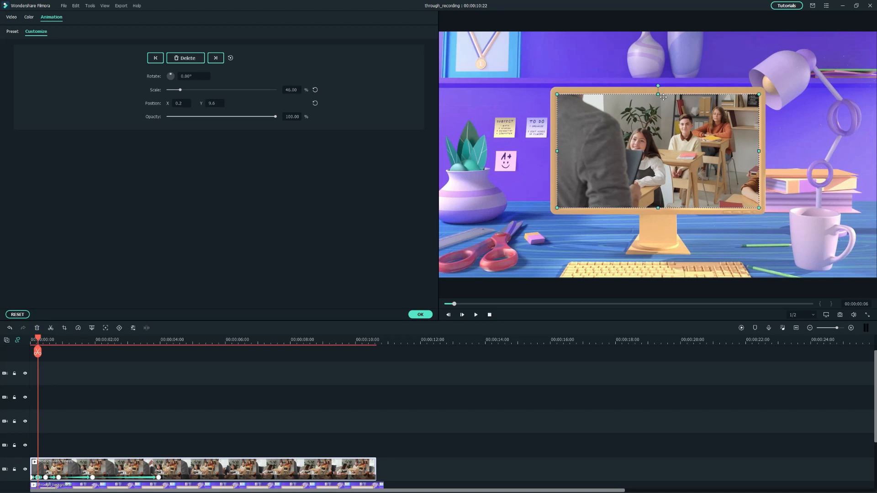
pyautogui.press('space')
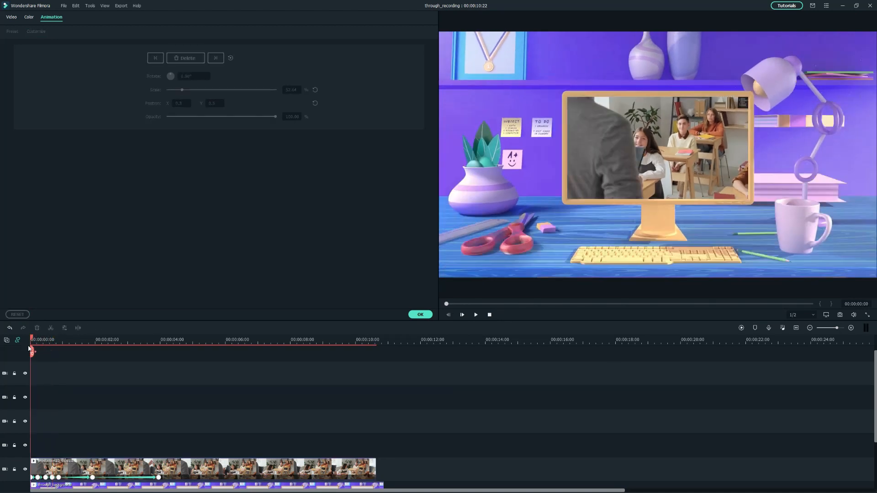
pyautogui.click(658, 87)
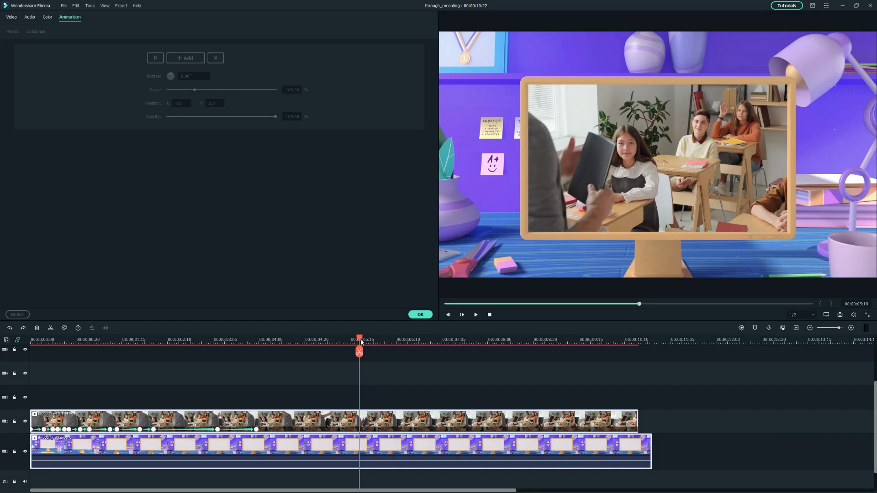
# - Split both the classroom and background clips at 00:00:05:10
pyautogui.press('Left')
pyautogui.moveTo(348, 344); pyautogui.dragTo(341, 346)
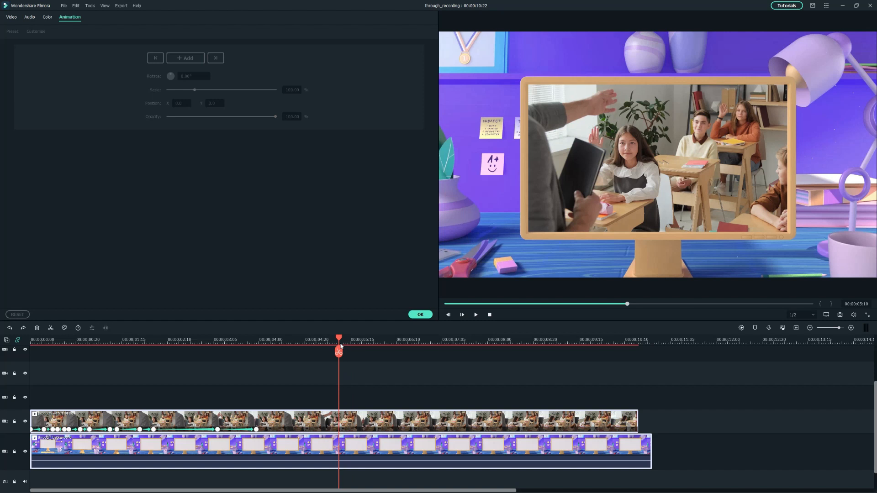
pyautogui.click(338, 351)
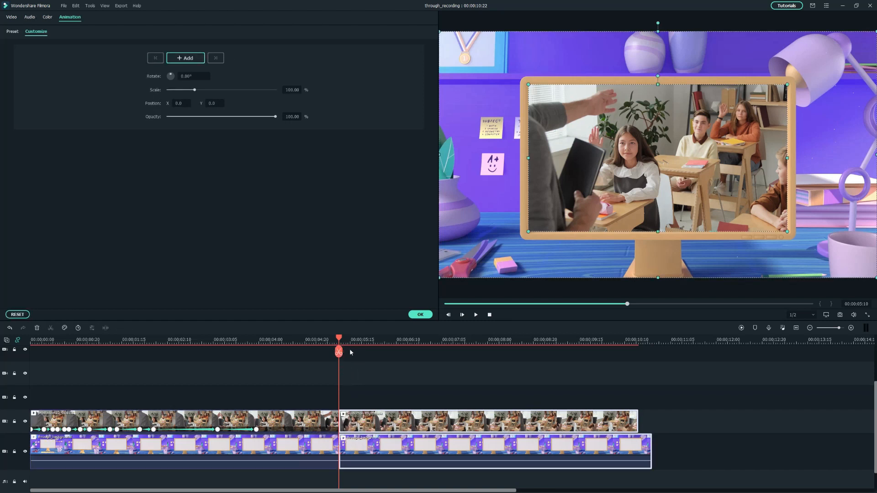
# - Animate a zoom into the monitor after the cut, with keyframes at 00:00:05:10 and 00:00:05:20
pyautogui.click(376, 424)
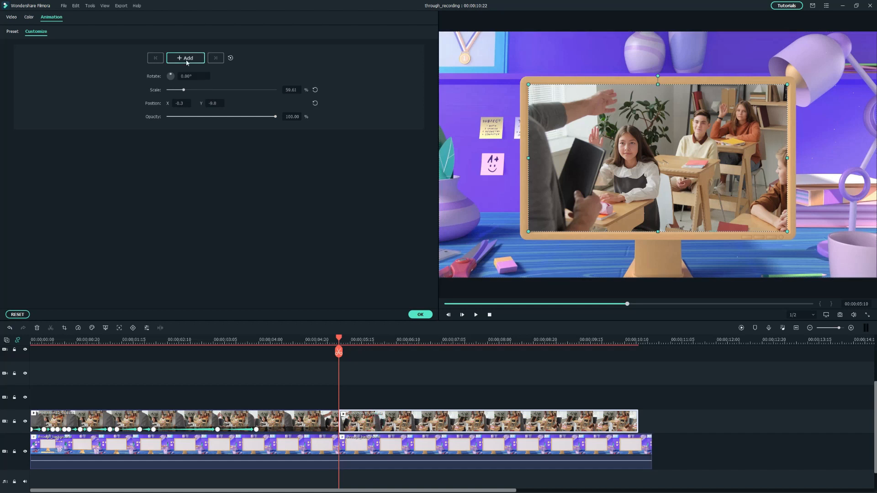
pyautogui.click(187, 58)
pyautogui.click(364, 346)
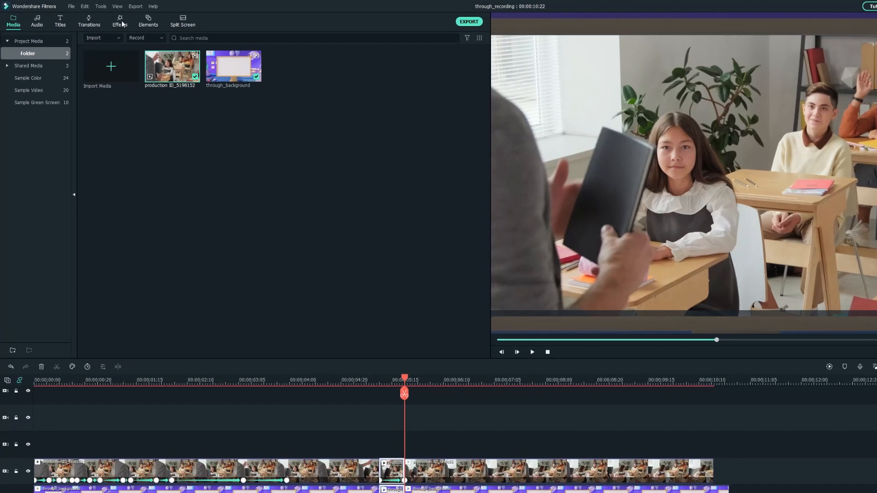
# - Search the effects for "tilt" and apply Tilt-shift Circle to the short zoom segments between 00:00:05:10 and 00:00:05:20
pyautogui.click(107, 19)
pyautogui.click(137, 36)
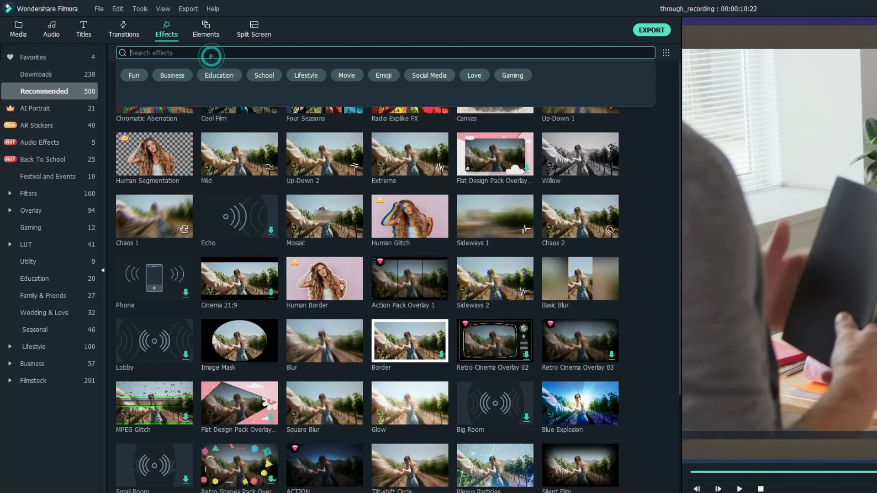
pyautogui.press('BackSpace')
pyautogui.write('tilt')
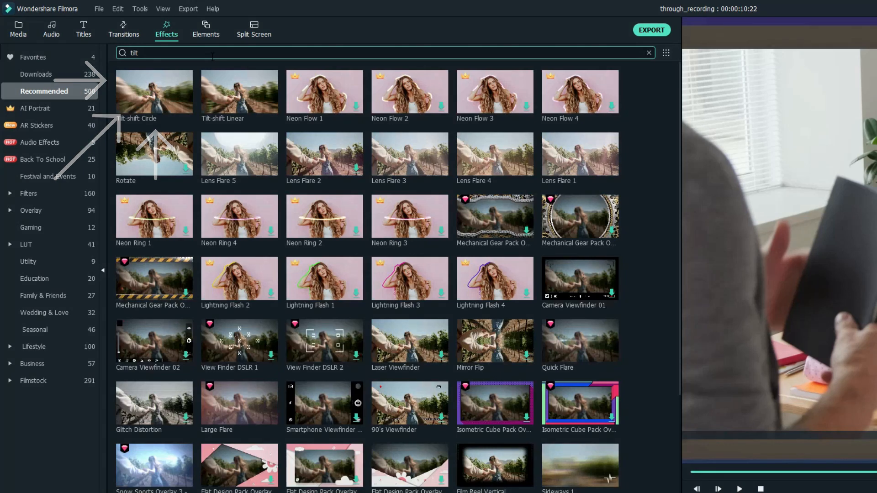
pyautogui.moveTo(160, 94); pyautogui.dragTo(350, 425)
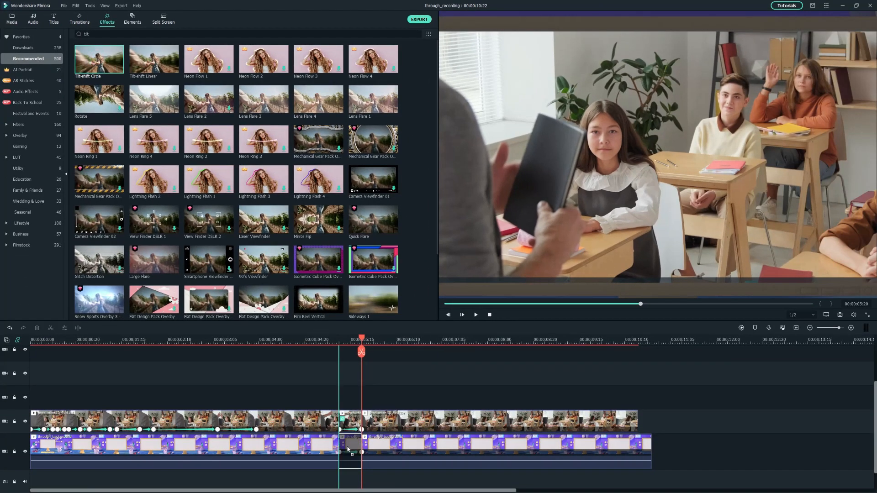
pyautogui.click(328, 337)
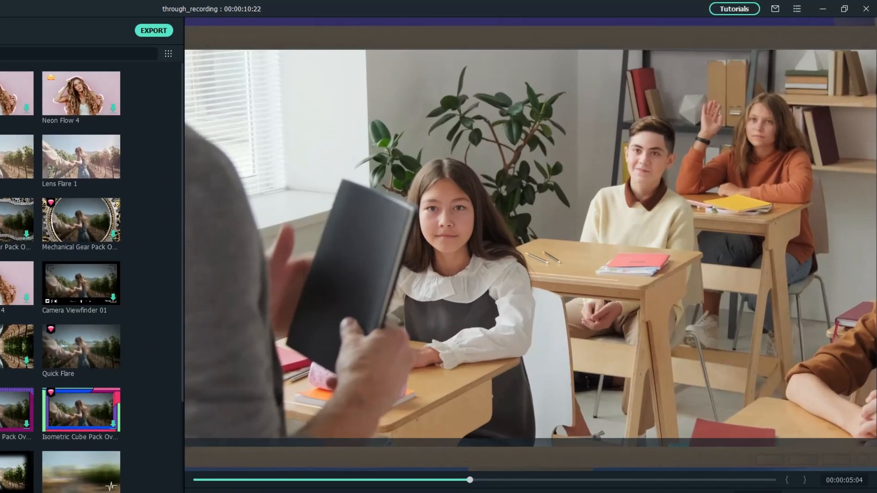
# - Play back the zoom transition, and search the titles for "message bubble"
pyautogui.press('space')
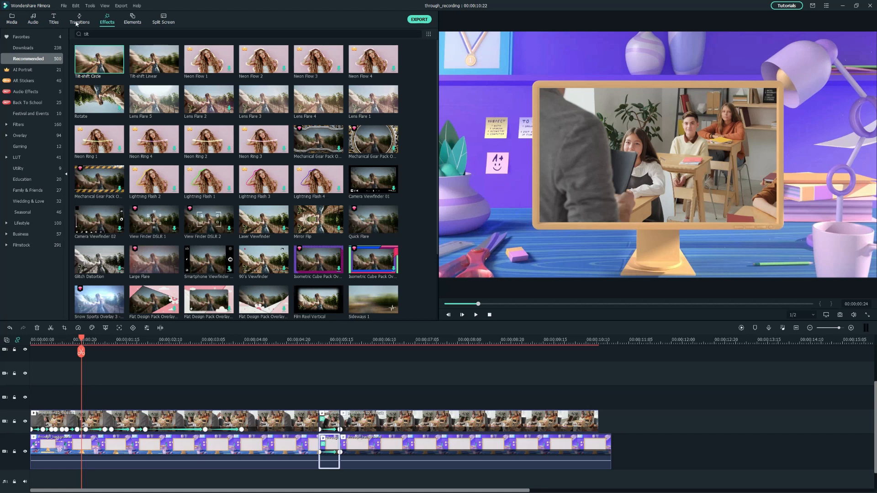
pyautogui.click(52, 22)
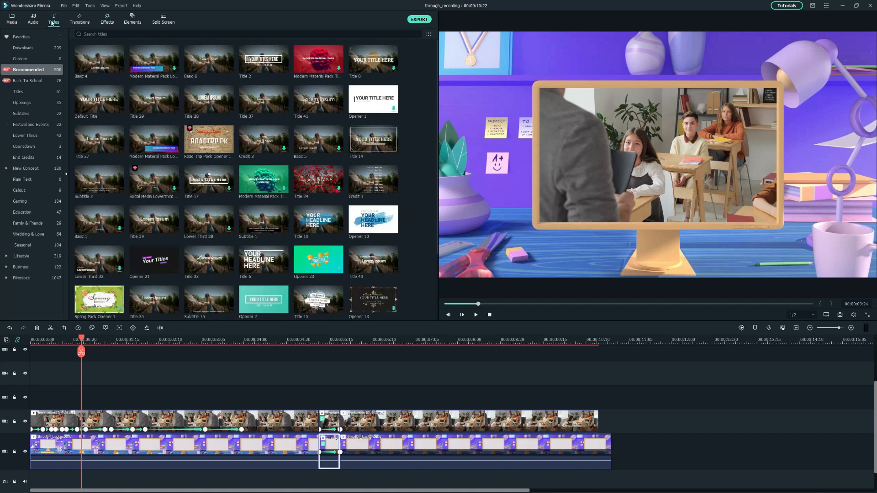
pyautogui.click(102, 34)
pyautogui.write('m')
pyautogui.write('essa')
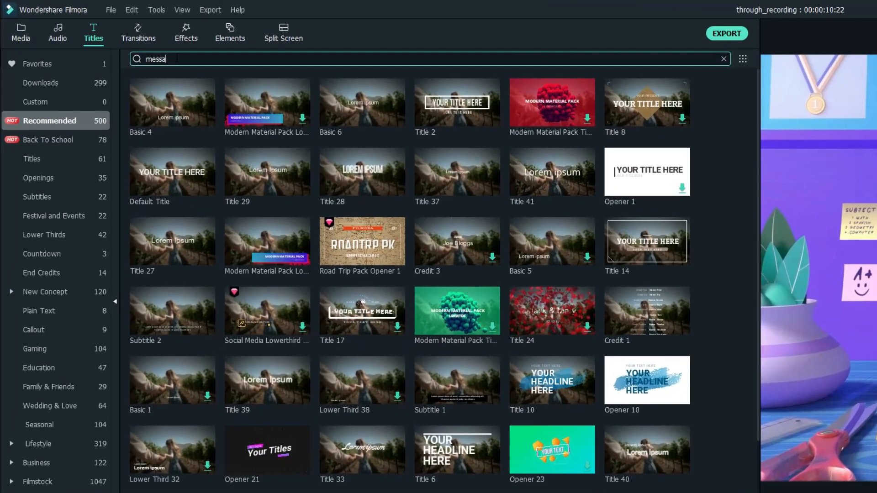
pyautogui.write('ge bubble')
pyautogui.press('Return')
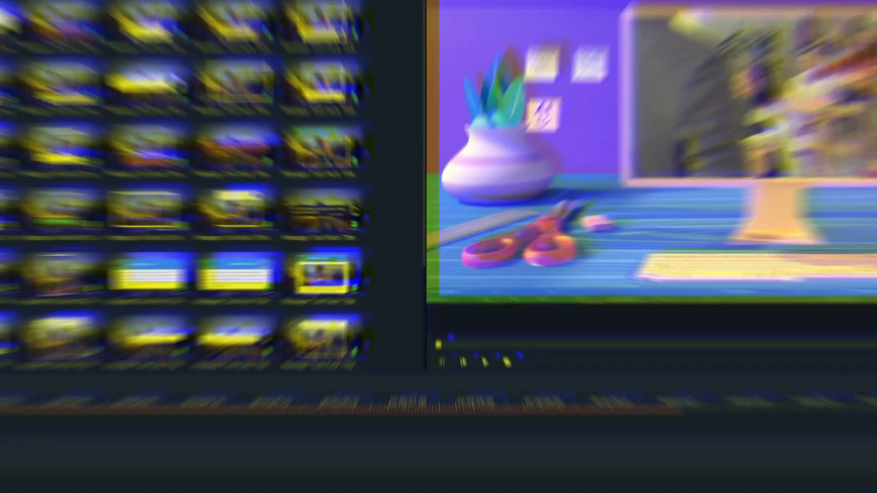
# - Place a Message Bubble title at the timeline start above the classroom clip, split it at about one second and delete the remainder
pyautogui.moveTo(360, 107); pyautogui.dragTo(346, 211)
pyautogui.moveTo(184, 121); pyautogui.dragTo(11, 406)
pyautogui.moveTo(10, 347); pyautogui.dragTo(50, 343)
pyautogui.click(95, 352)
pyautogui.click(249, 394)
pyautogui.press('Delete')
# - Set the first message bubble's text to "Does anyone know the answer?"
pyautogui.doubleClick(80, 396)
pyautogui.write('Does anyone know the answer?')
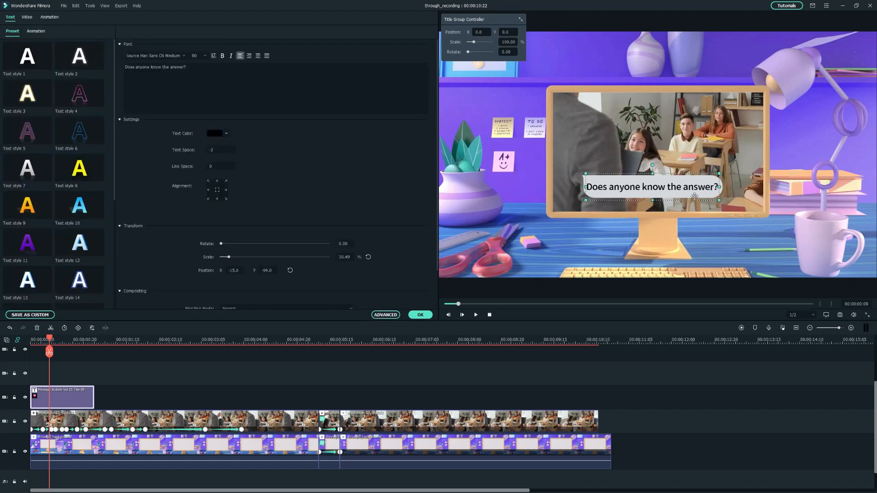
pyautogui.click(420, 315)
# - Add a green Message Bubble title after the first one on the same track and set its text to "I know the answer, sir!"
pyautogui.click(151, 340)
pyautogui.moveTo(99, 60); pyautogui.dragTo(167, 401)
pyautogui.click(182, 341)
pyautogui.doubleClick(230, 412)
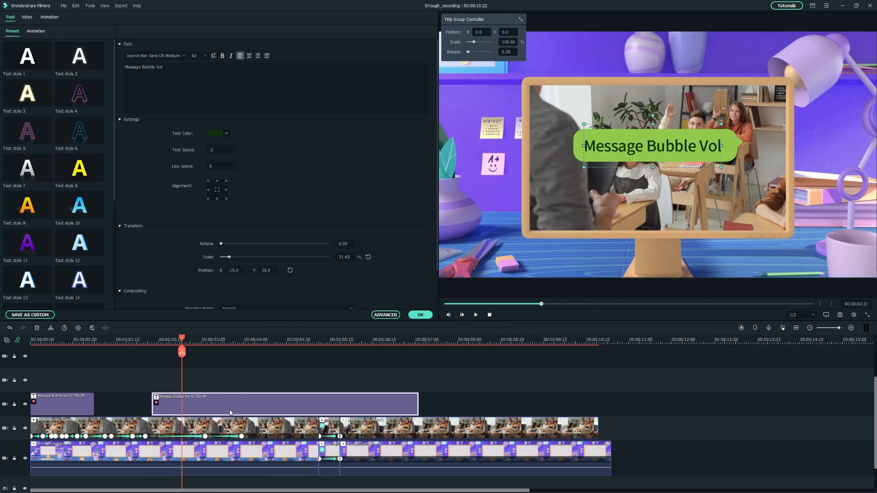
pyautogui.click(420, 315)
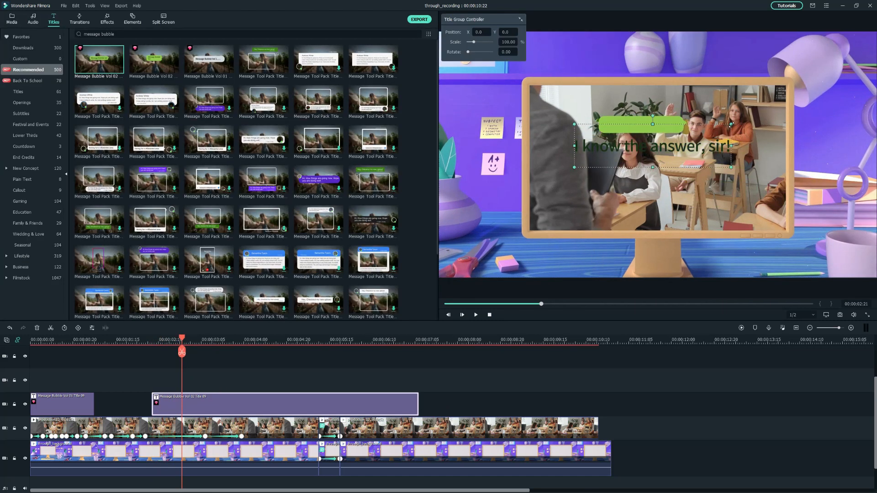
# - Shorten the green message bubble title on the timeline and play the finished sequence from the start
pyautogui.click(206, 351)
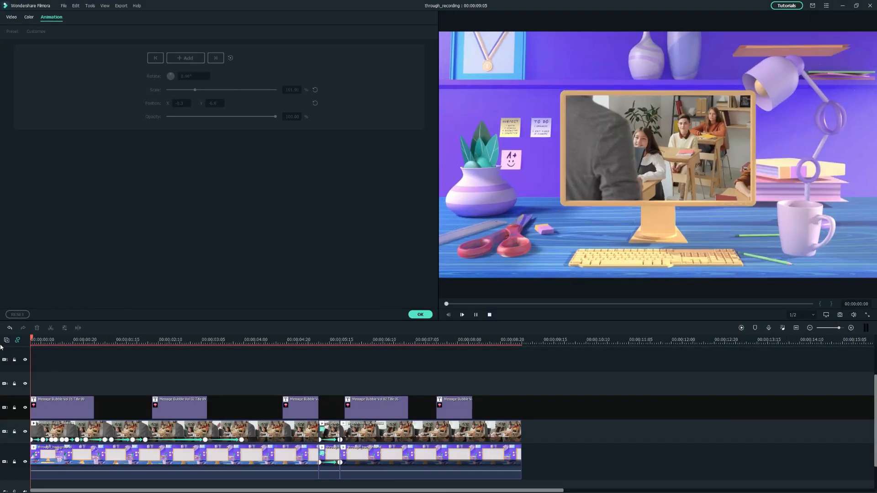
pyautogui.press('space')
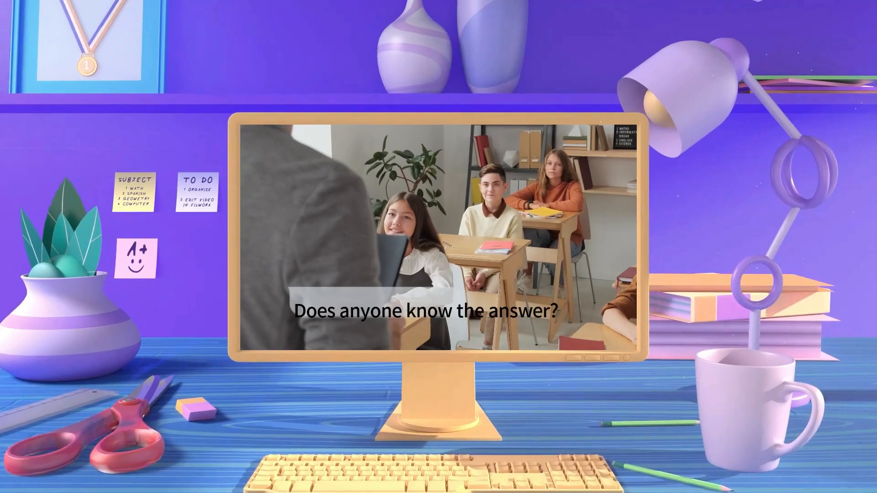